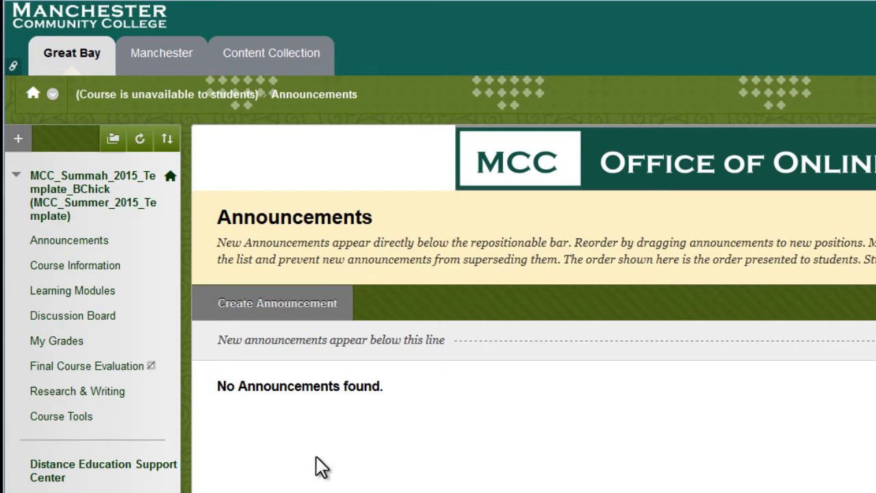
# Step: Browse the Course Information, Learning Modules, Discussion Board and Research & Writing course areas
pyautogui.click(107, 272)
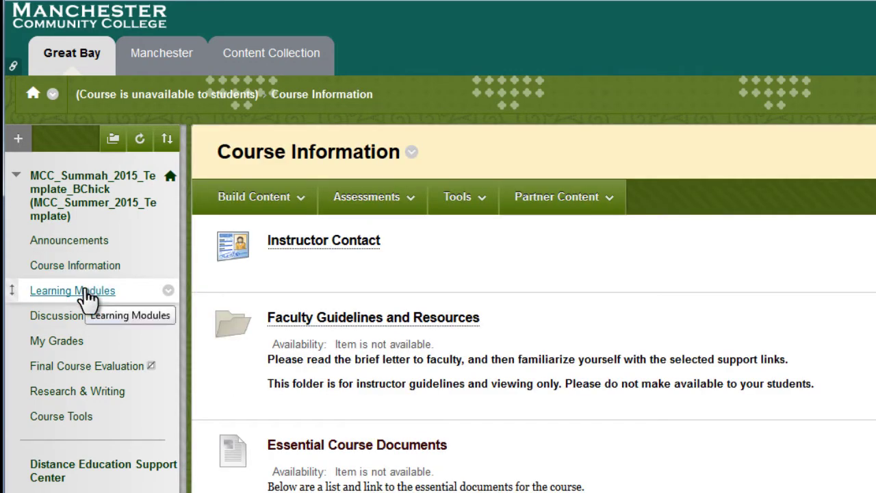
pyautogui.click(88, 296)
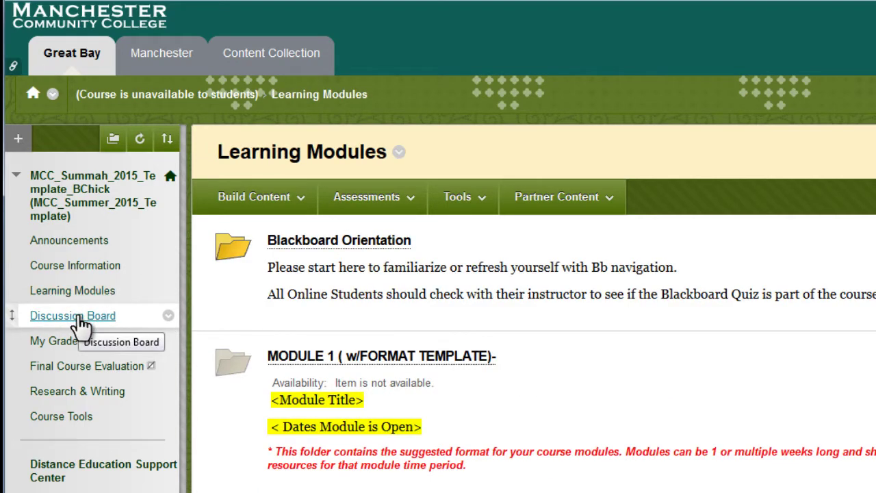
pyautogui.click(81, 326)
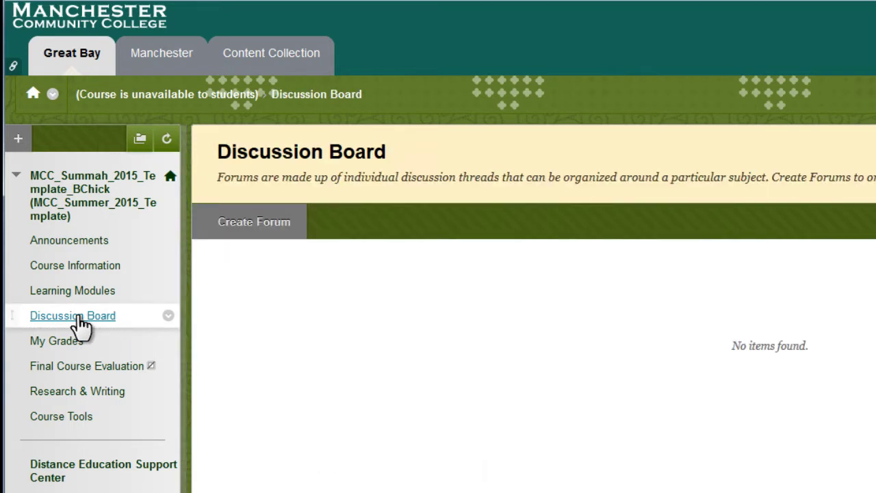
pyautogui.click(73, 395)
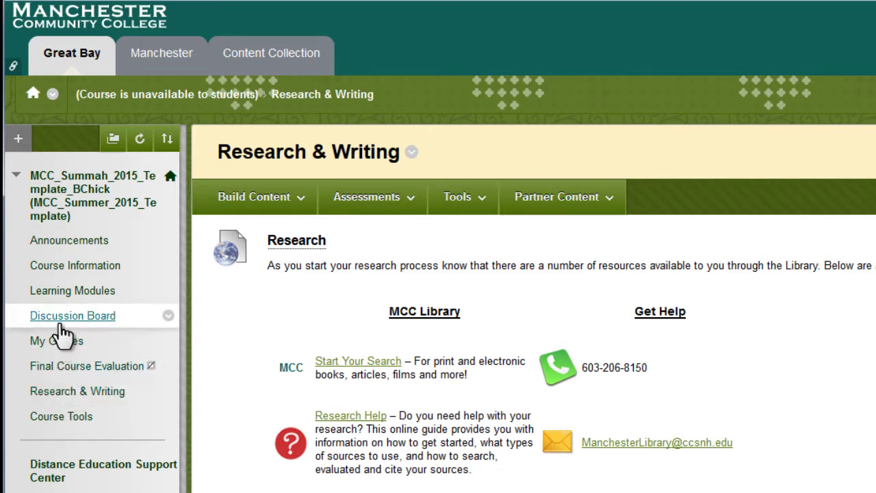
# Step: Return to Announcements, then open Learning Modules and the MODULE 1 folder's options menu
pyautogui.click(73, 244)
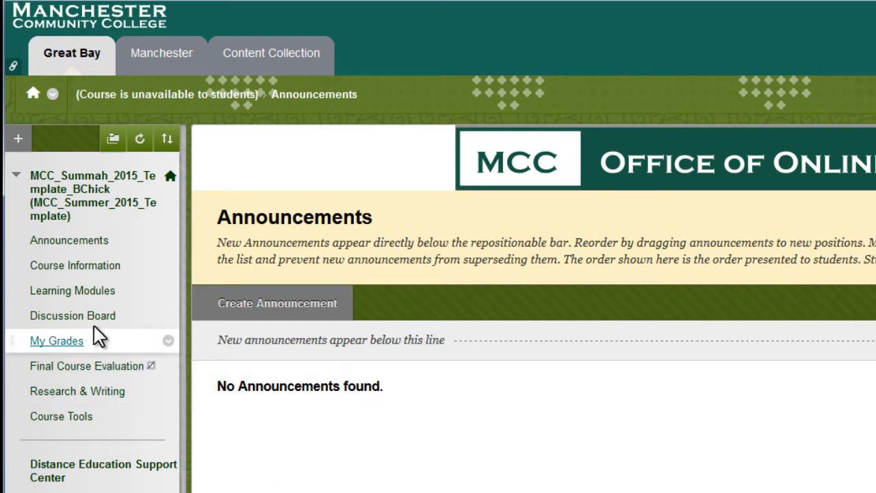
pyautogui.click(91, 293)
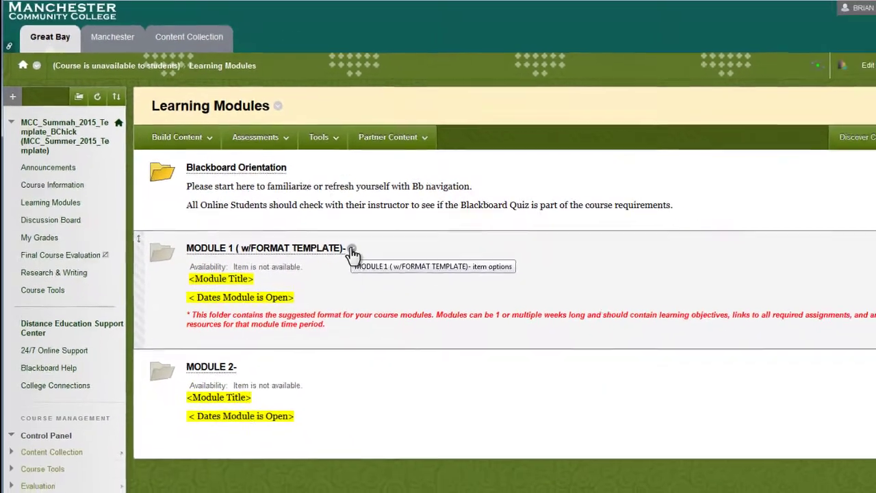
pyautogui.click(392, 277)
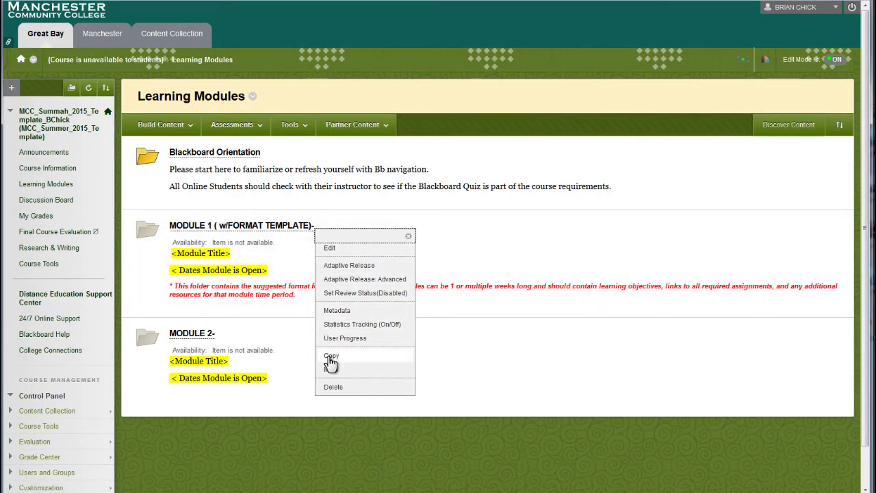
pyautogui.click(330, 356)
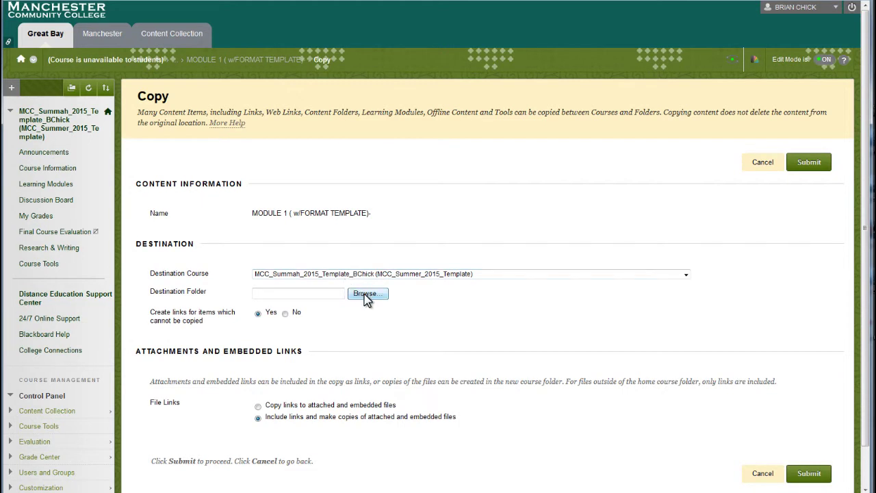
pyautogui.click(366, 297)
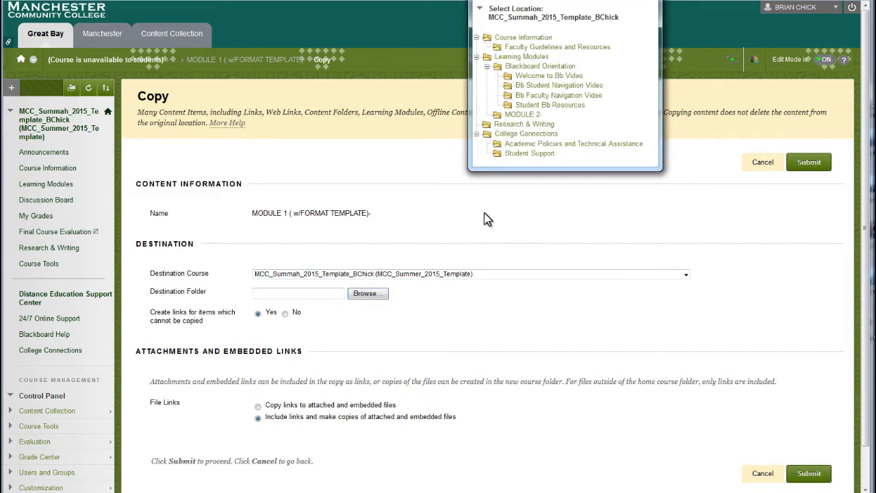
pyautogui.moveTo(559, 0); pyautogui.dragTo(564, 96)
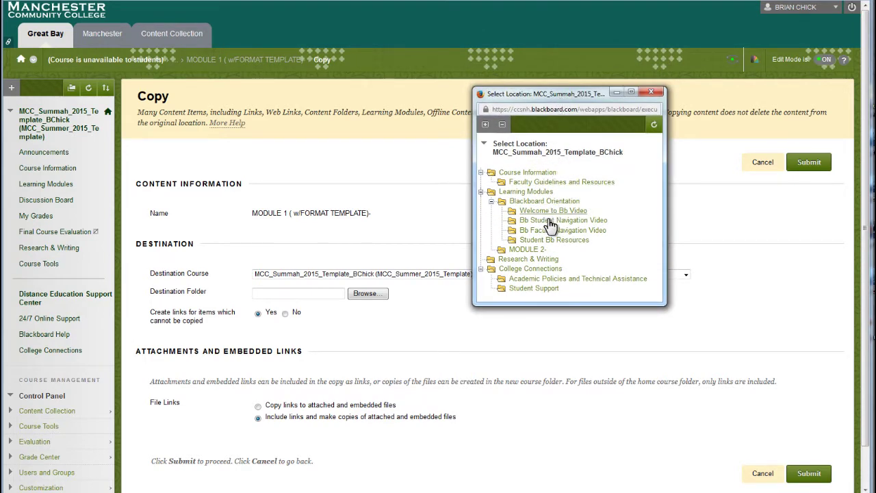
pyautogui.click(652, 93)
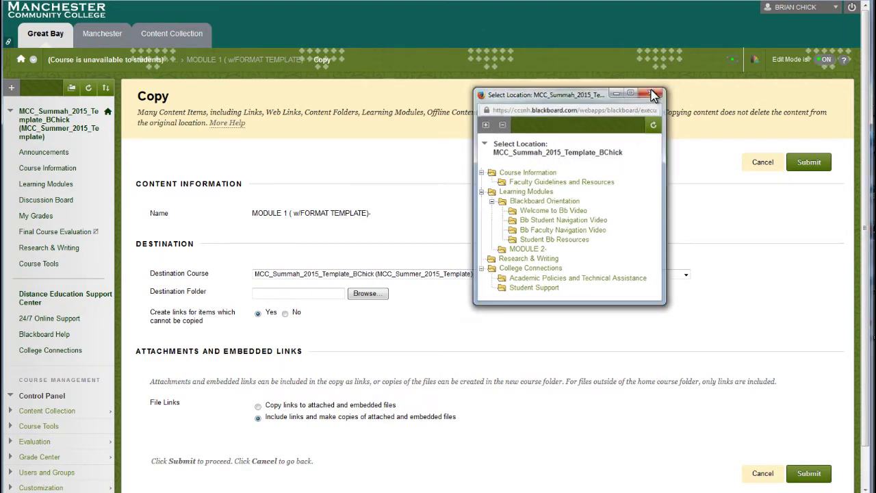
pyautogui.click(686, 275)
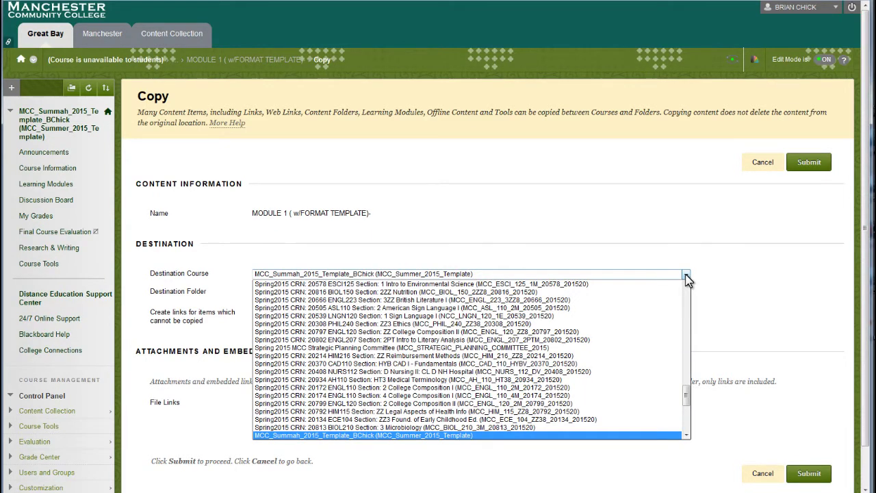
pyautogui.click(687, 219)
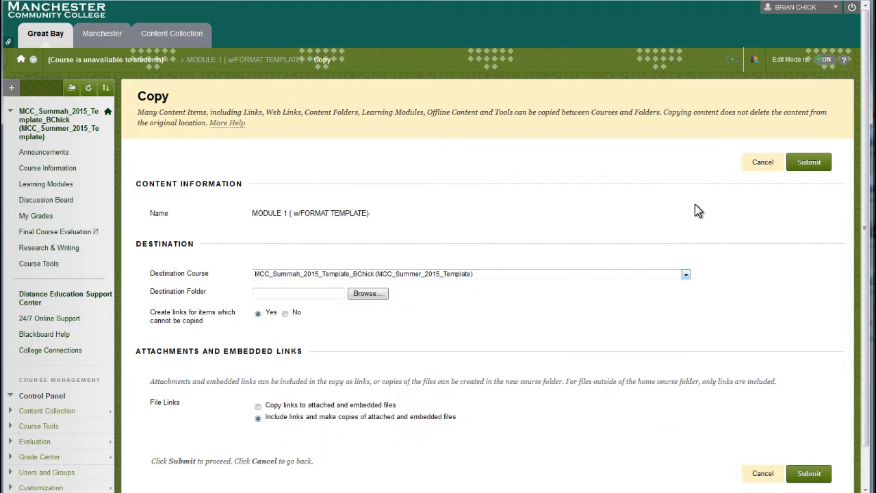
pyautogui.click(764, 164)
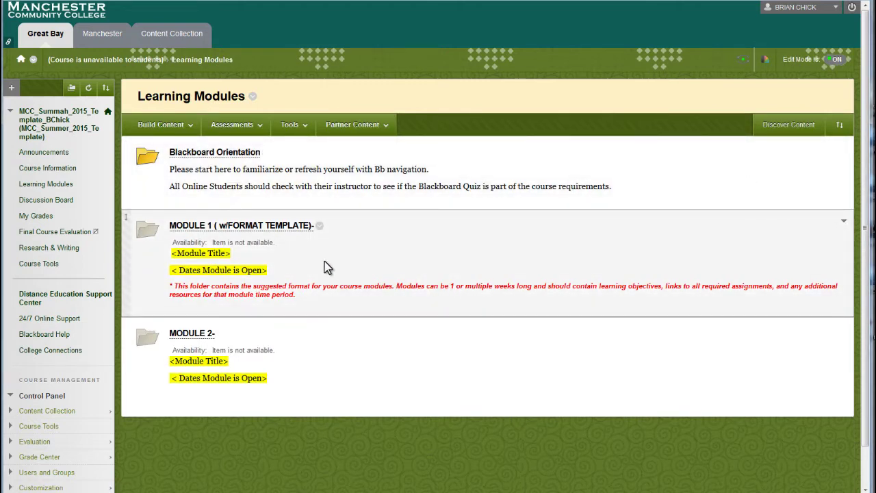
# Step: Open MODULE 1 (w/FORMAT TEMPLATE) and scroll through its description, assignments and discussion items
pyautogui.click(253, 228)
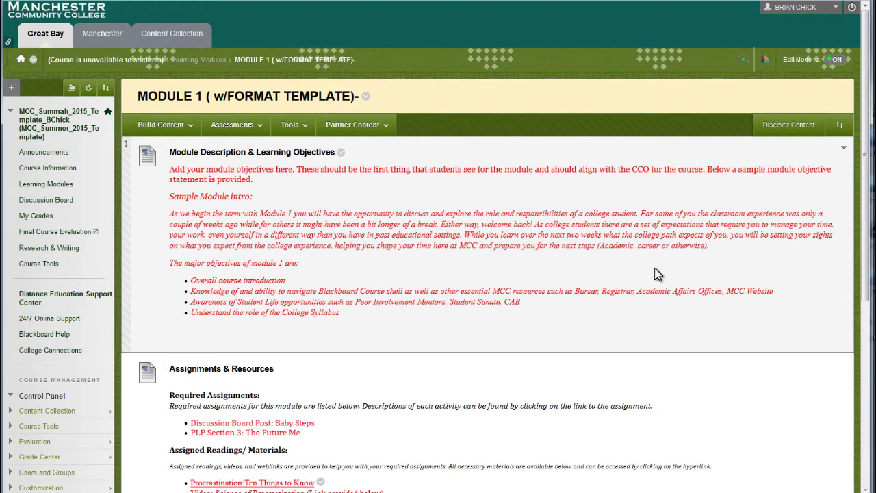
pyautogui.scroll(-2, 655, 274)
pyautogui.scroll(-1, 655, 274)
pyautogui.scroll(-3, 655, 274)
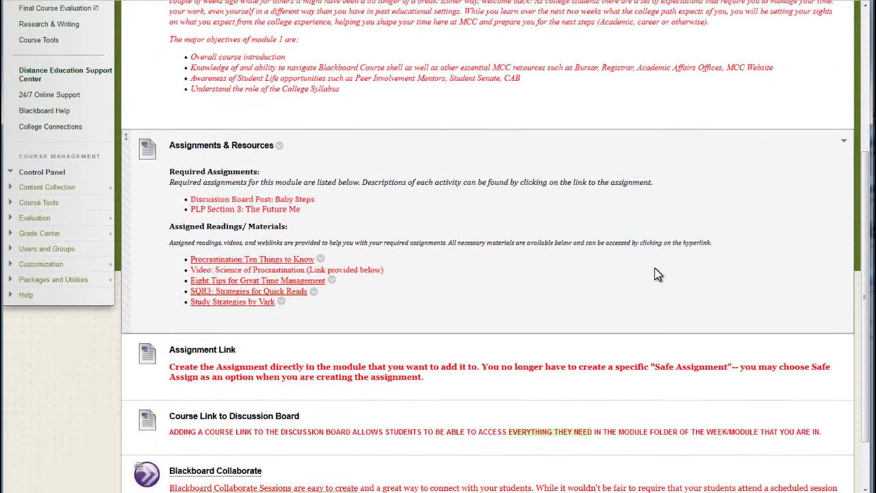
pyautogui.scroll(-2, 656, 274)
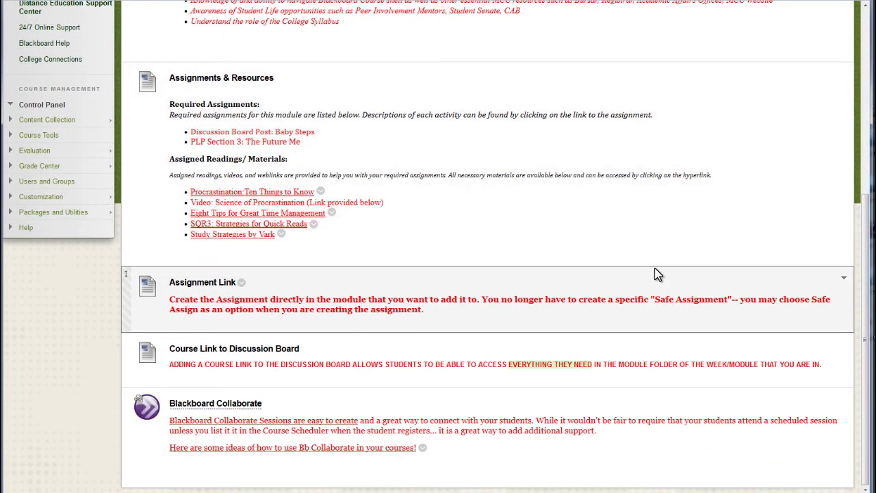
pyautogui.scroll(3, 655, 274)
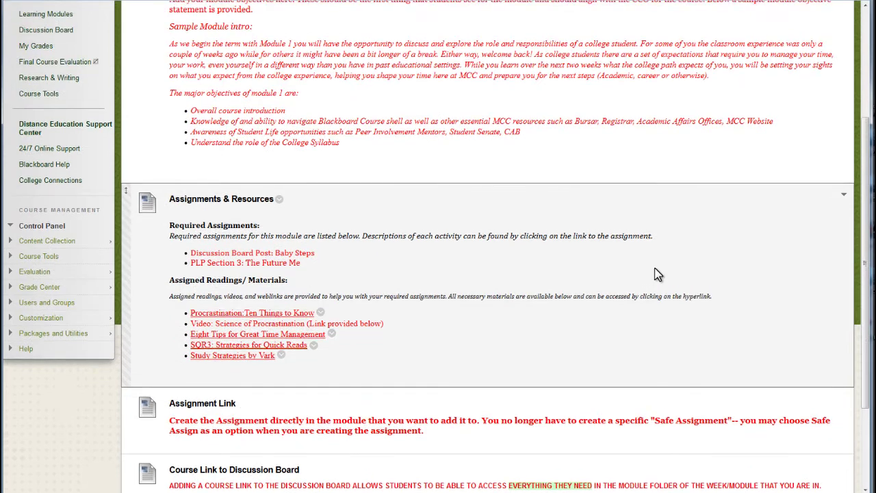
pyautogui.scroll(2, 655, 274)
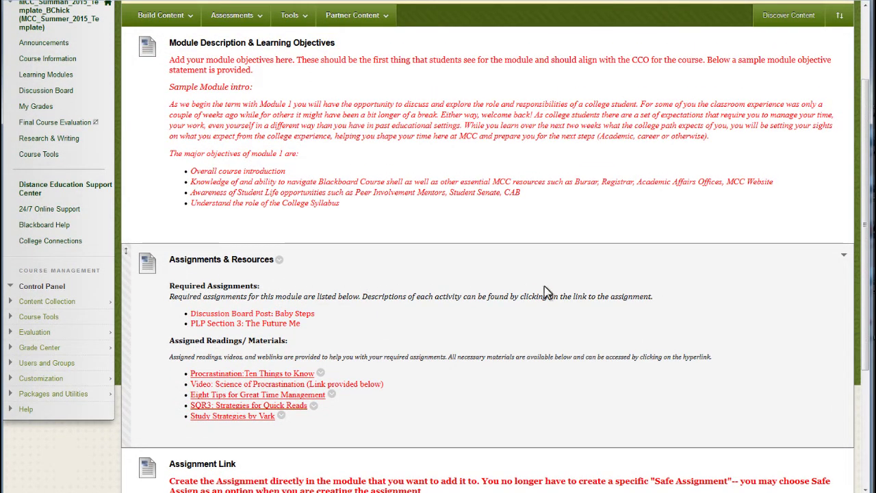
pyautogui.scroll(2, 750, 286)
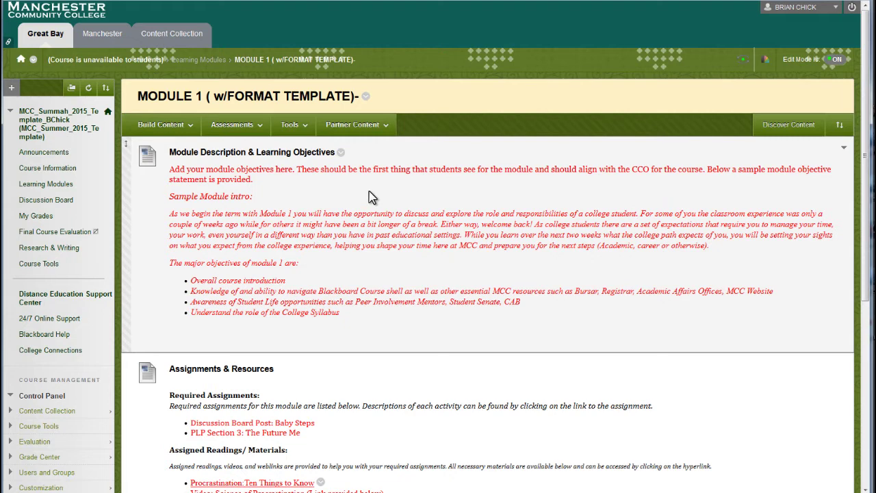
# Step: Edit the Module Description item, trying the editor's toolbar rows and full-screen mode
pyautogui.click(341, 152)
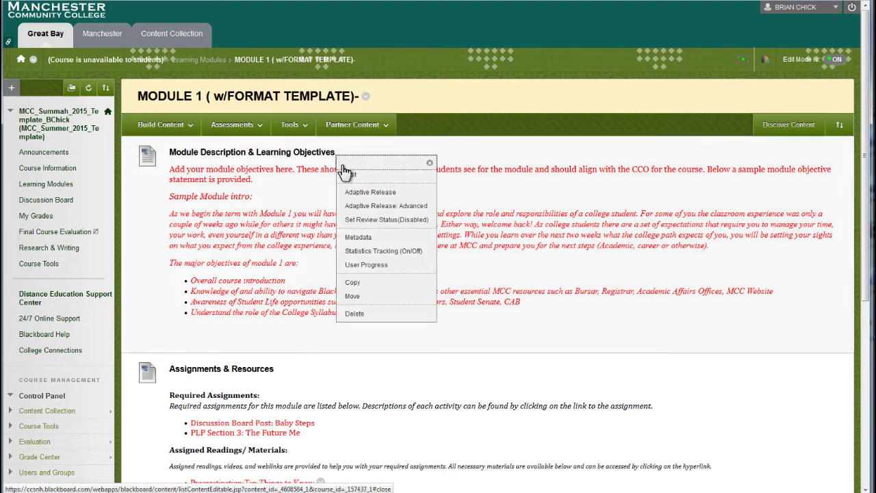
pyautogui.click(349, 175)
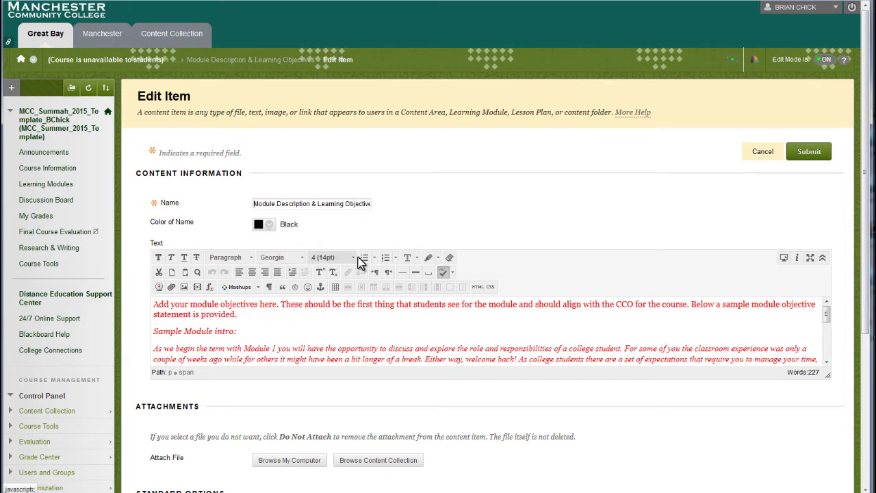
pyautogui.click(823, 260)
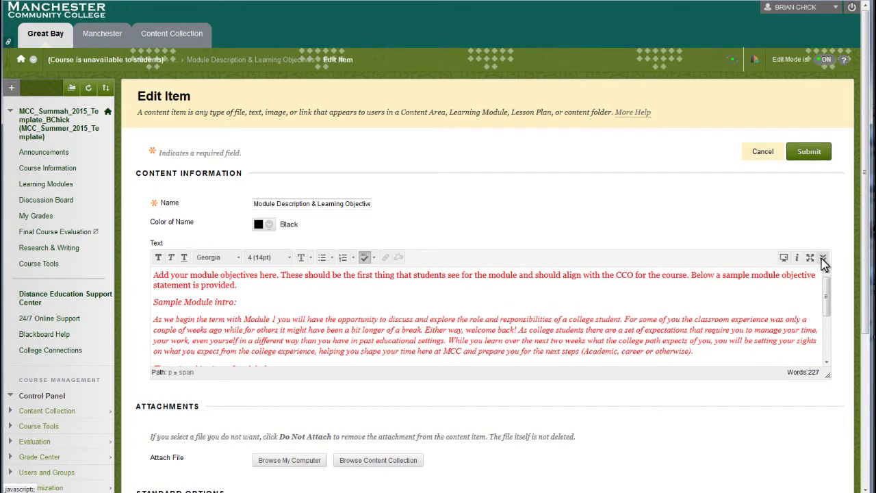
pyautogui.click(823, 261)
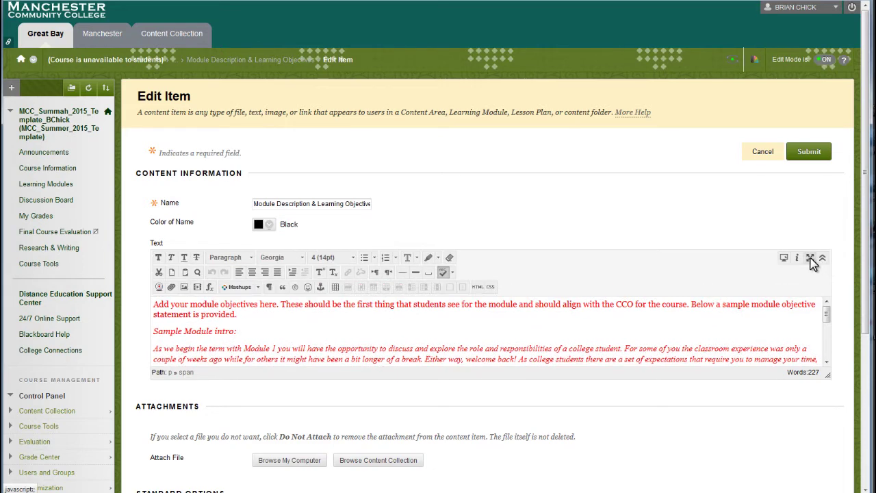
pyautogui.click(810, 259)
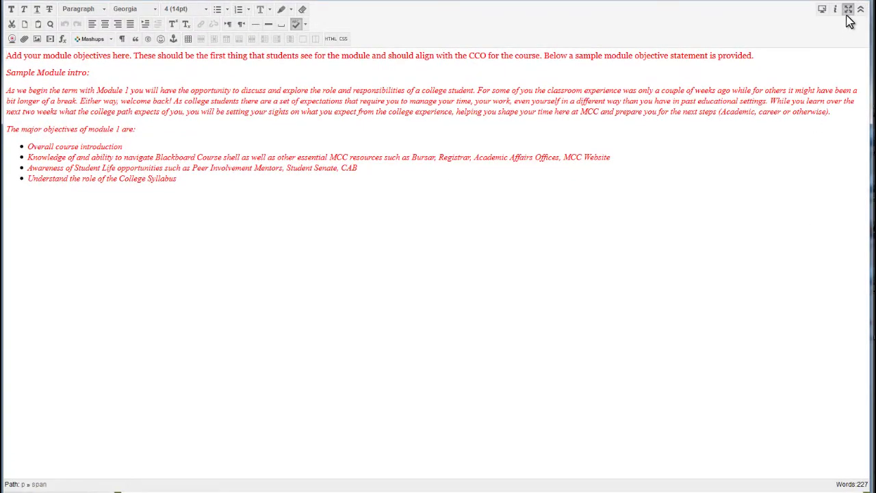
pyautogui.click(848, 9)
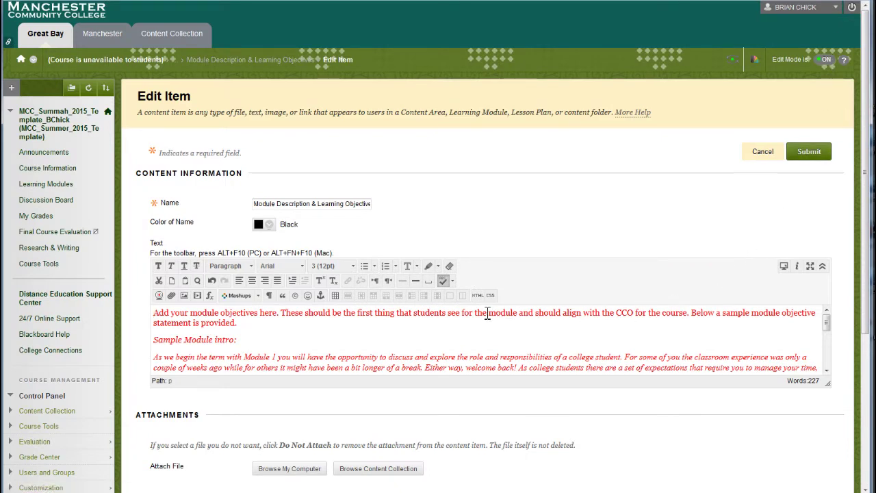
# Step: Start linking the word 'module', then cancel the link and the item edit
pyautogui.moveTo(489, 314); pyautogui.dragTo(518, 313)
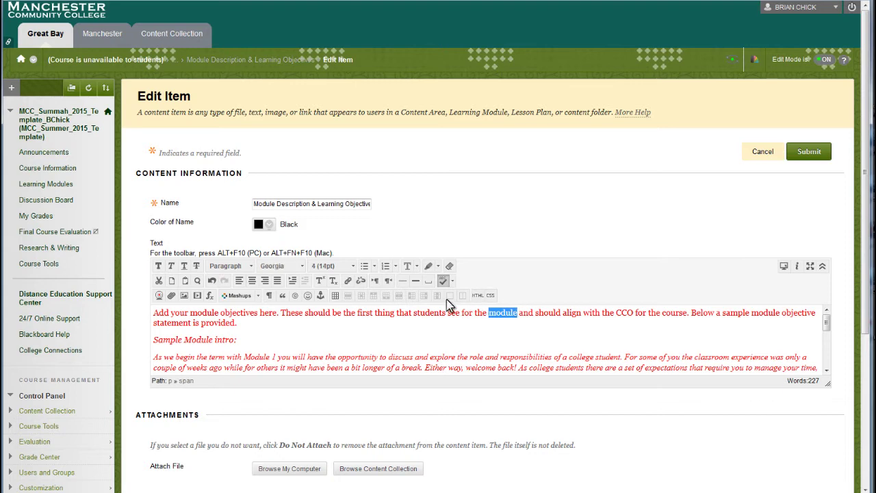
pyautogui.click(349, 282)
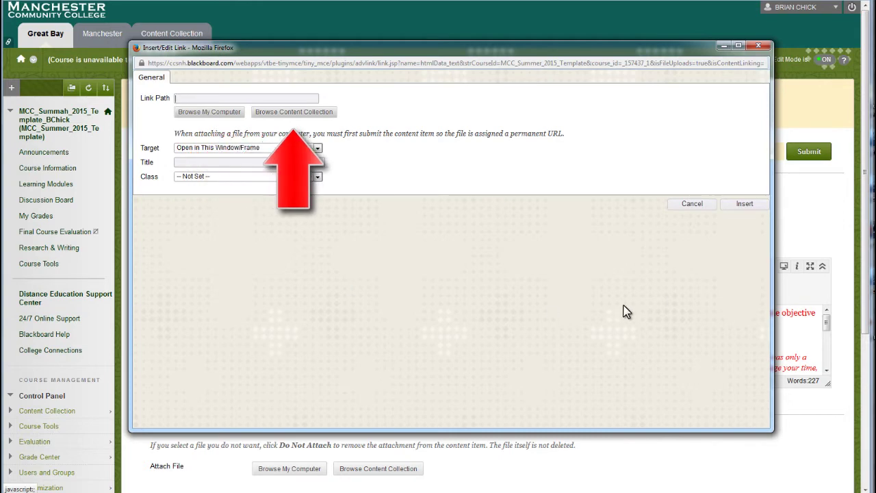
pyautogui.click(691, 203)
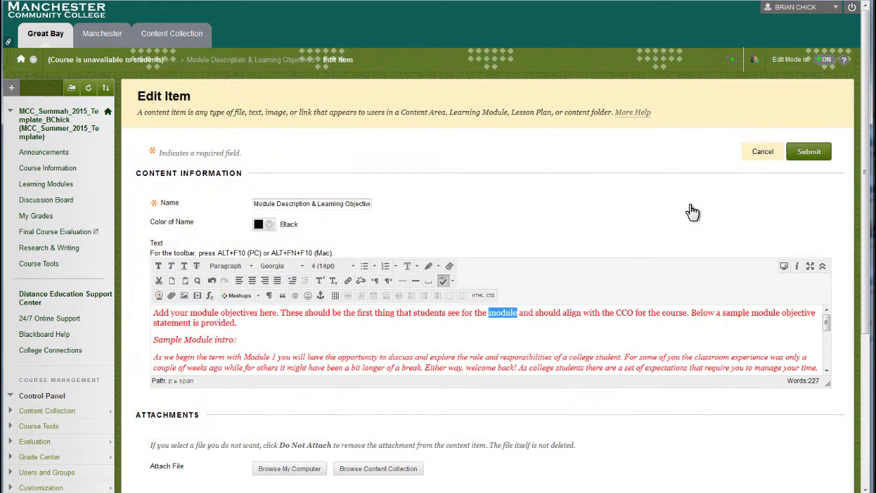
pyautogui.click(762, 154)
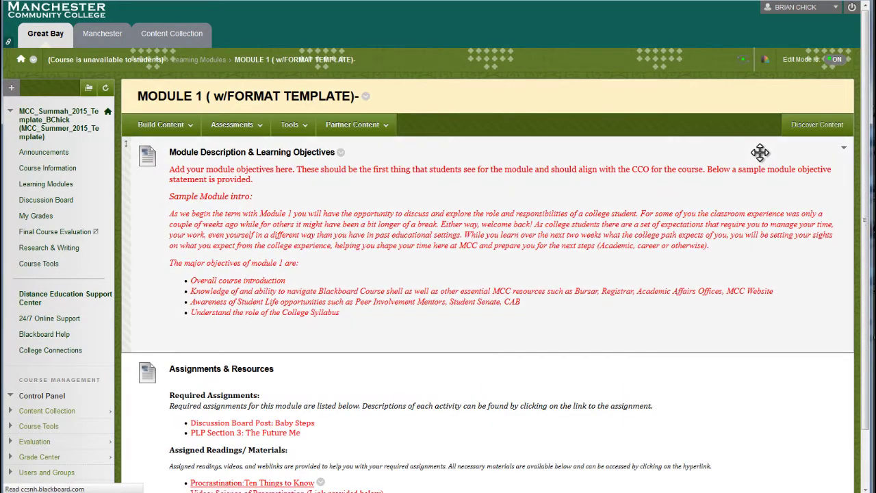
# Step: Scroll down through the Module 1 template's sections and back up to the top
pyautogui.scroll(-3, 736, 239)
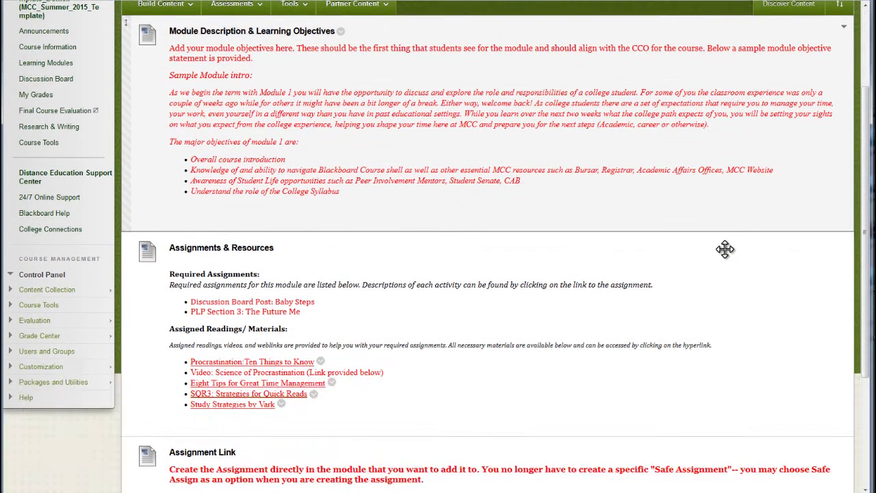
pyautogui.scroll(-2, 722, 265)
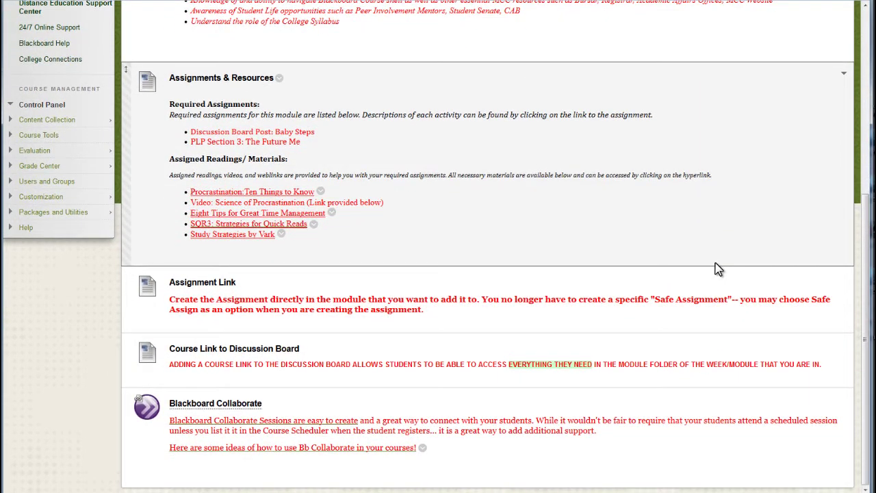
pyautogui.scroll(2, 717, 268)
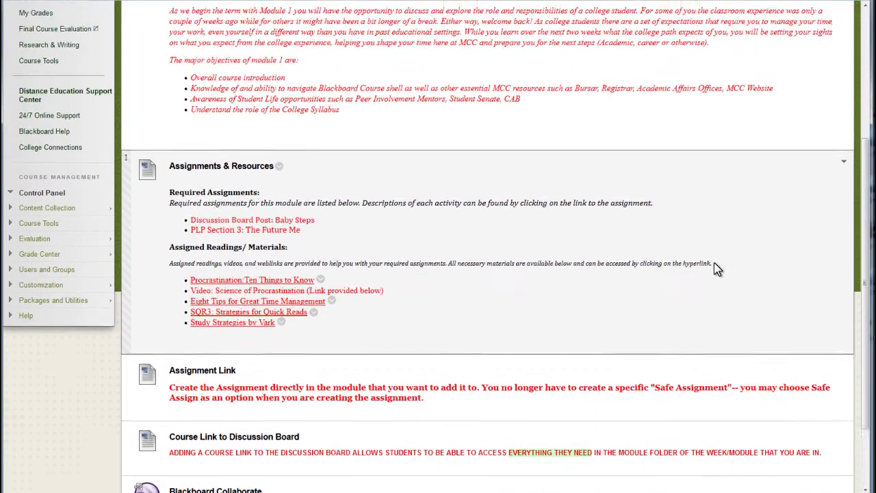
pyautogui.scroll(3, 717, 268)
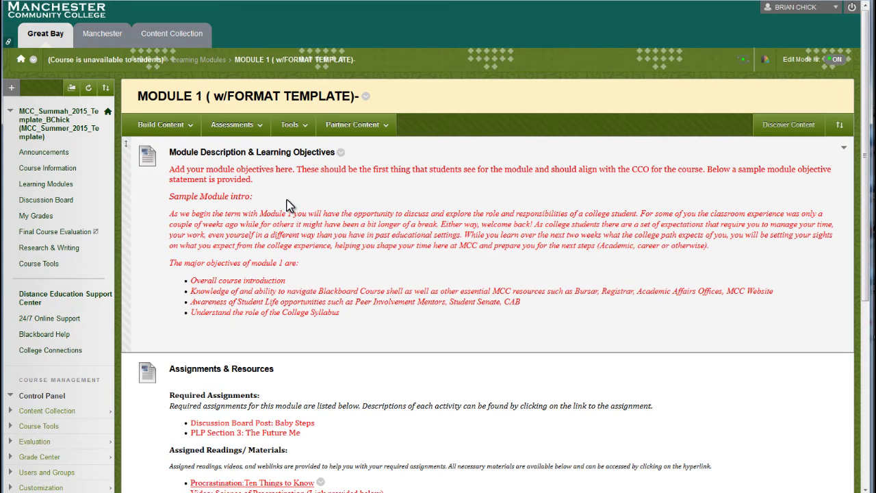
pyautogui.click(243, 127)
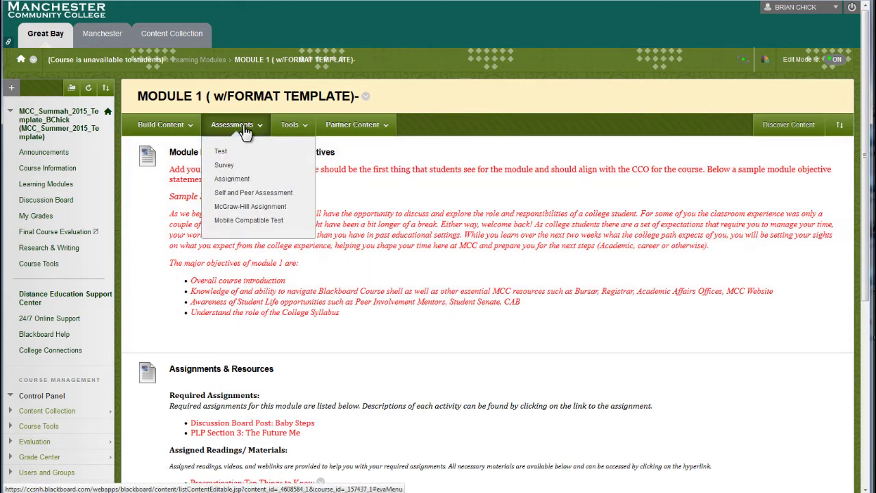
pyautogui.click(232, 178)
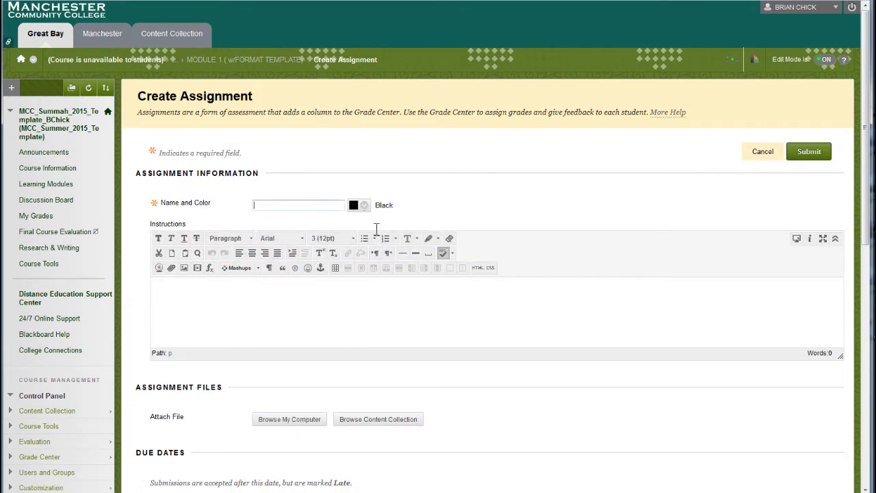
pyautogui.scroll(-4, 547, 326)
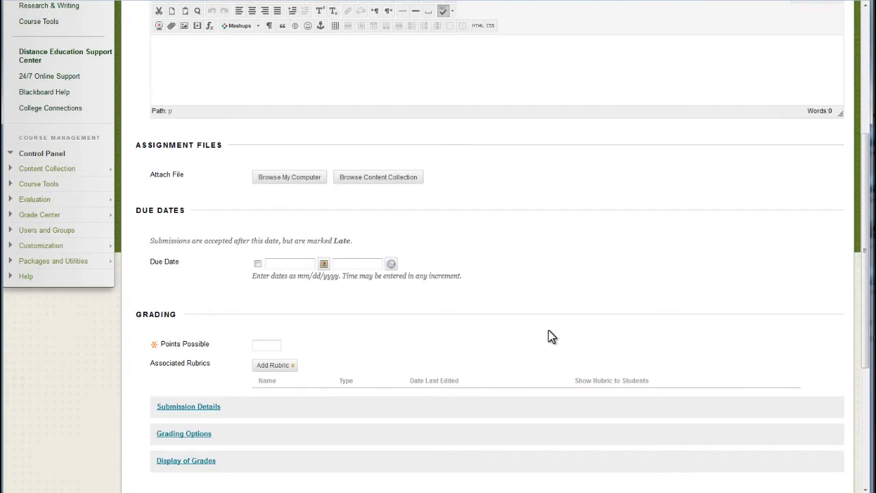
pyautogui.click(188, 407)
pyautogui.scroll(-1, 201, 412)
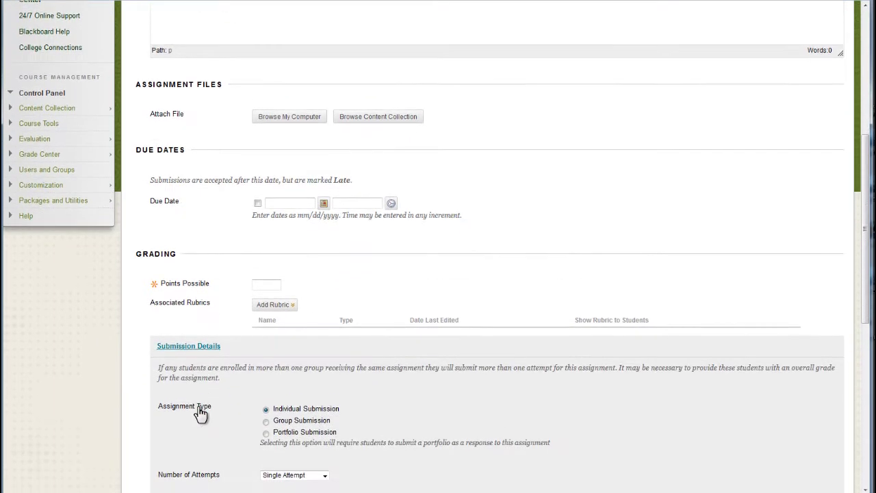
pyautogui.scroll(-3, 200, 413)
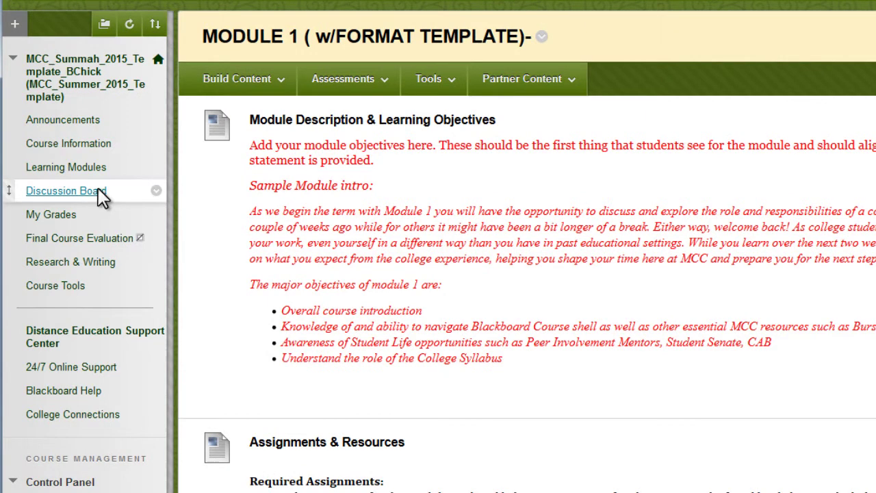
# Step: Create and submit a Discussion Board forum named 'Discussion Forum'
pyautogui.click(98, 190)
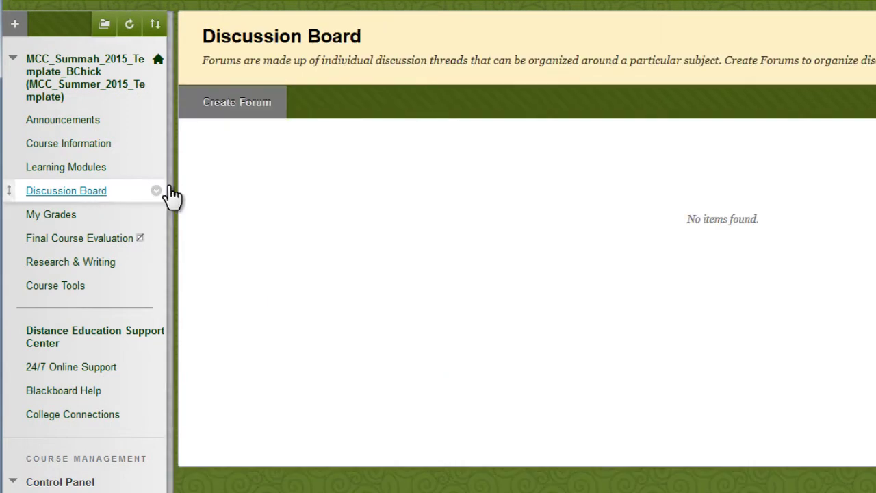
pyautogui.click(236, 102)
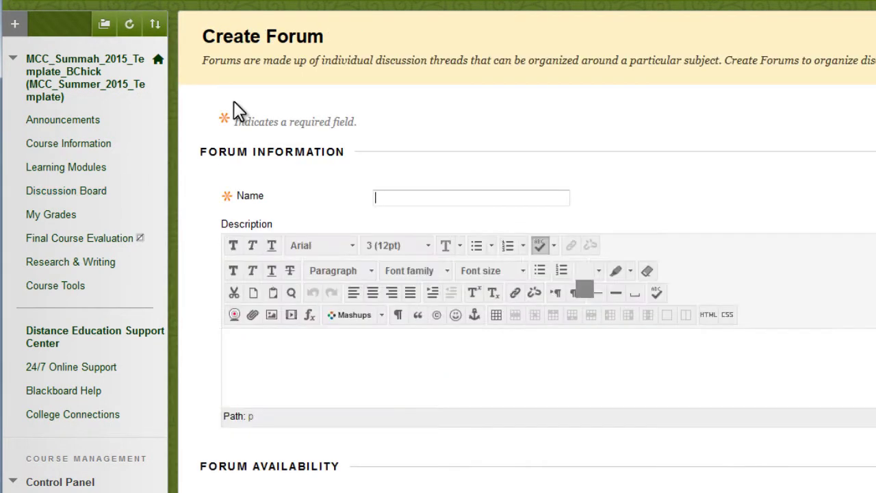
pyautogui.write('Discussion Forum')
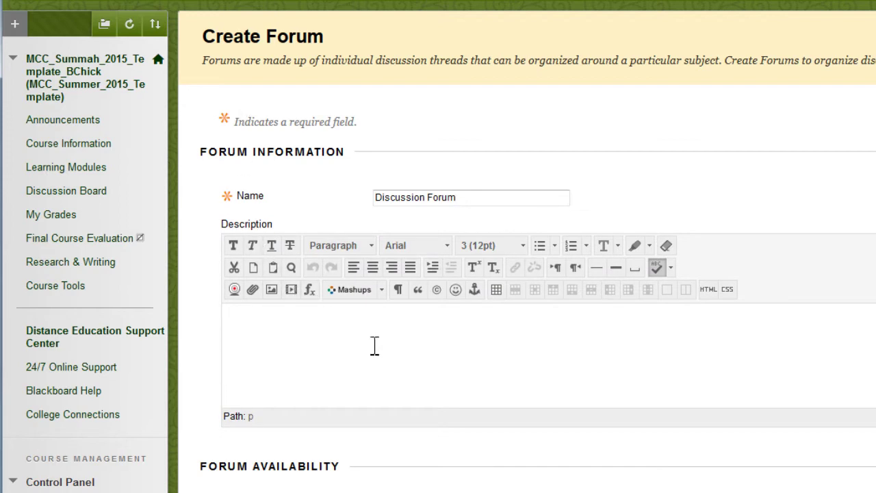
pyautogui.scroll(-5, 710, 389)
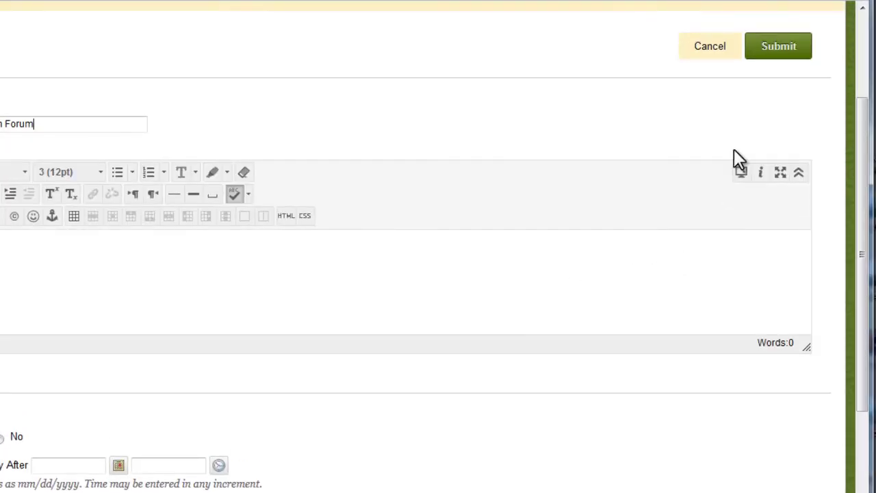
pyautogui.click(779, 45)
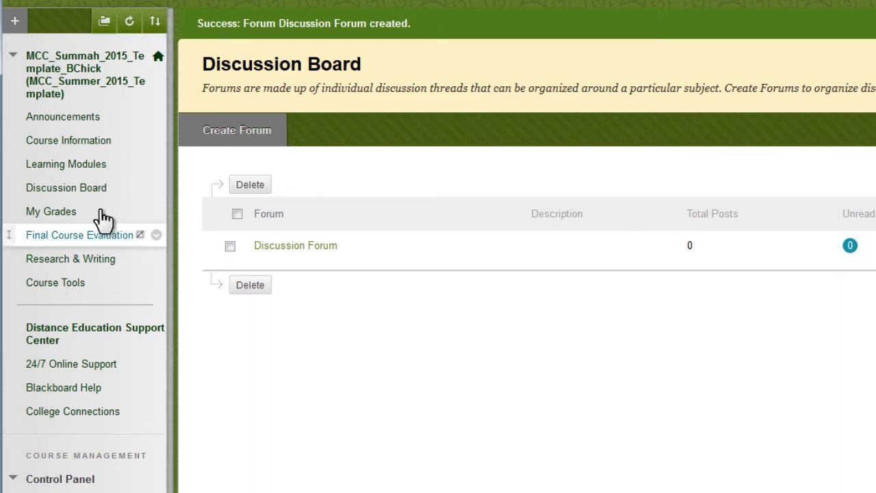
# Step: In MODULE 1, create a Course Link targeting /Discussion Board/Discussion Forum and submit it
pyautogui.click(80, 174)
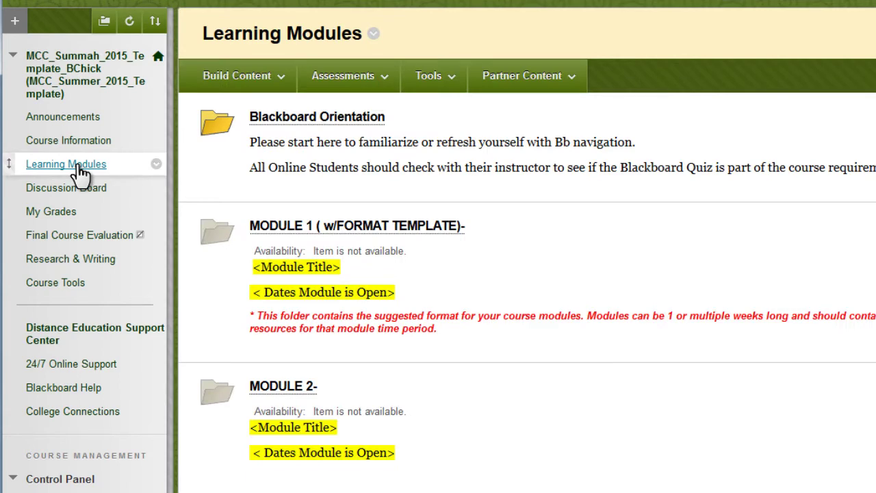
pyautogui.click(312, 236)
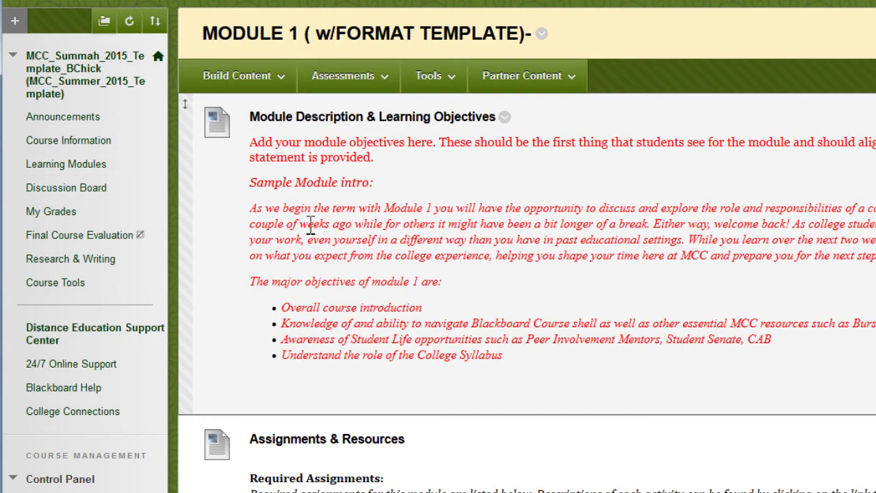
pyautogui.click(262, 78)
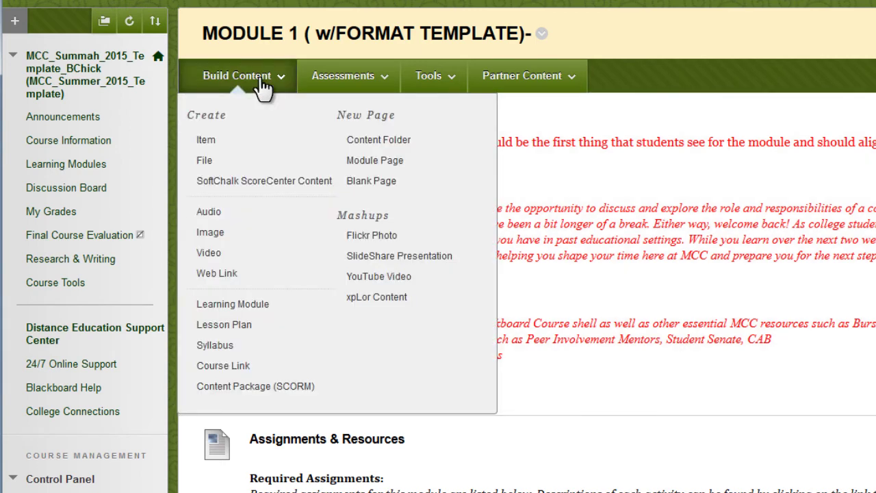
pyautogui.click(232, 367)
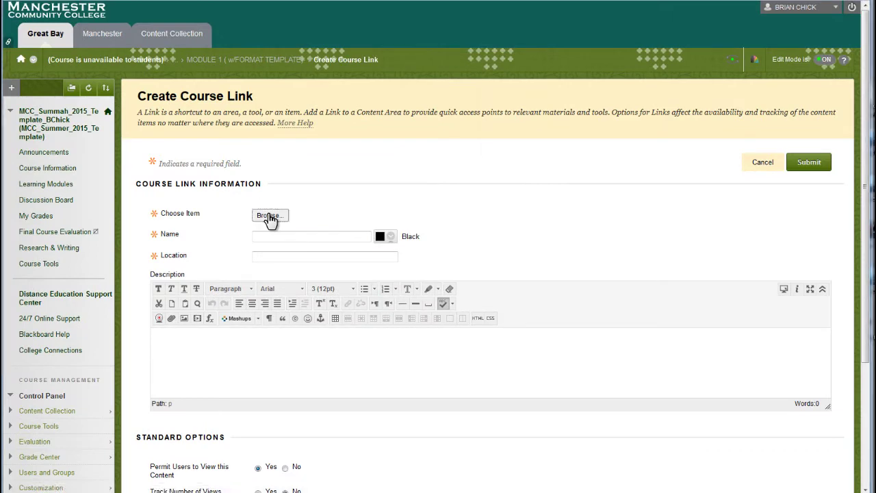
pyautogui.click(269, 216)
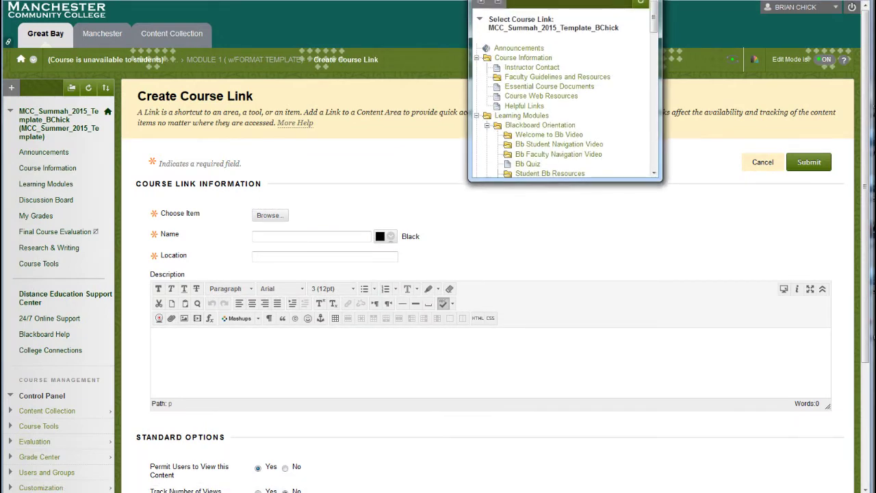
pyautogui.scroll(-4, 540, 179)
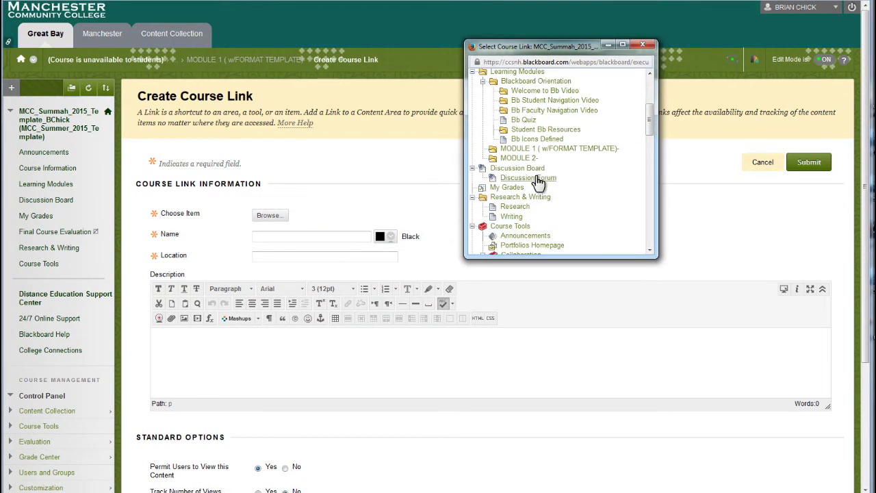
pyautogui.click(538, 180)
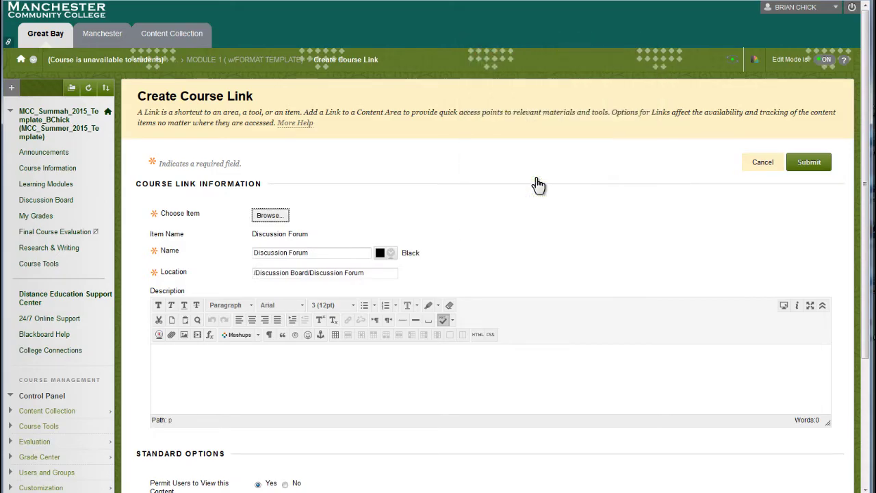
pyautogui.click(810, 164)
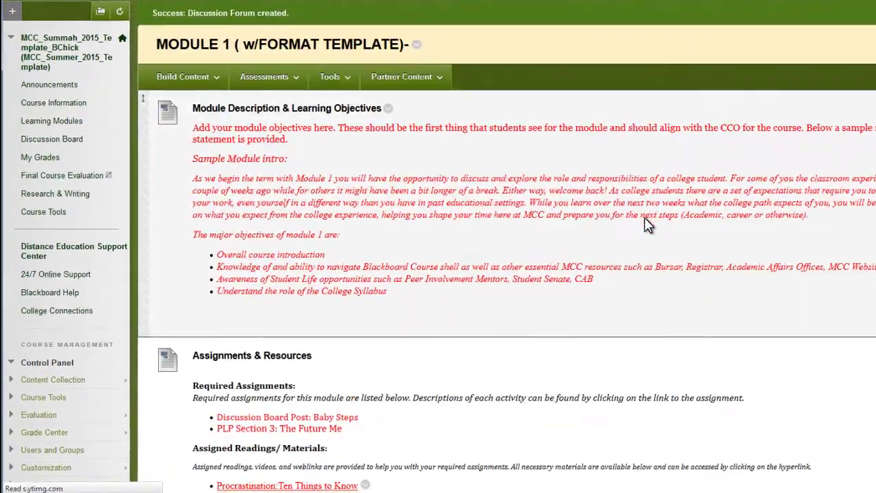
# Step: Scroll down Module 1 and open the Blackboard Collaborate sessions page
pyautogui.scroll(-10, 644, 217)
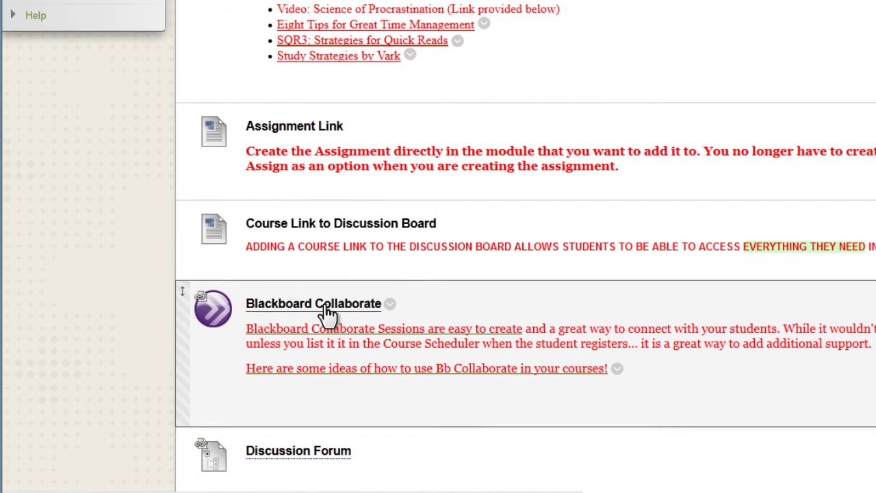
pyautogui.click(328, 387)
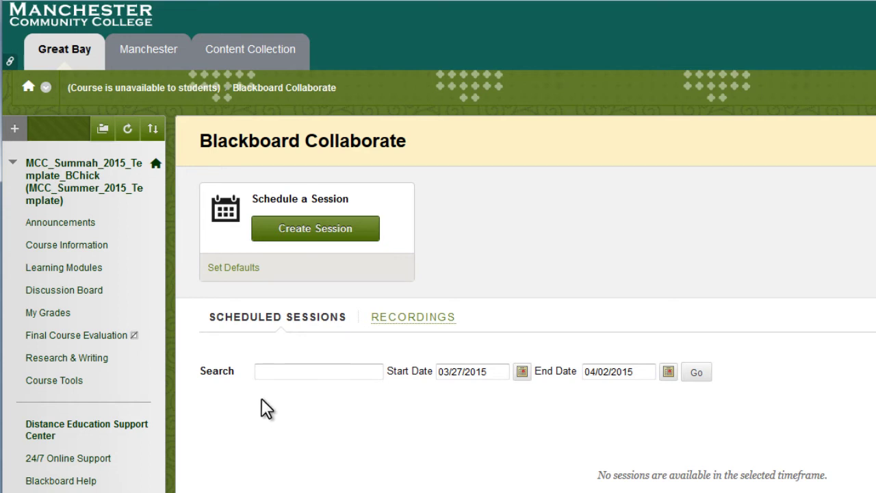
# Step: Go back to the Learning Modules list from the course menu
pyautogui.click(75, 270)
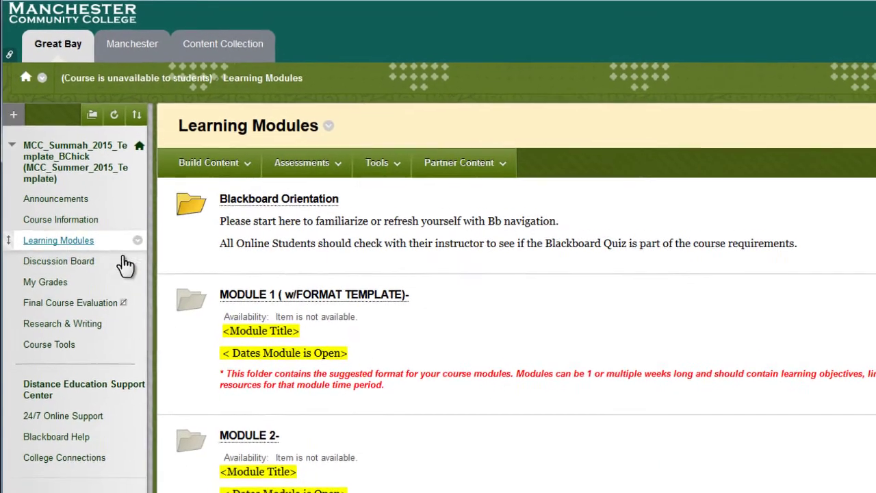